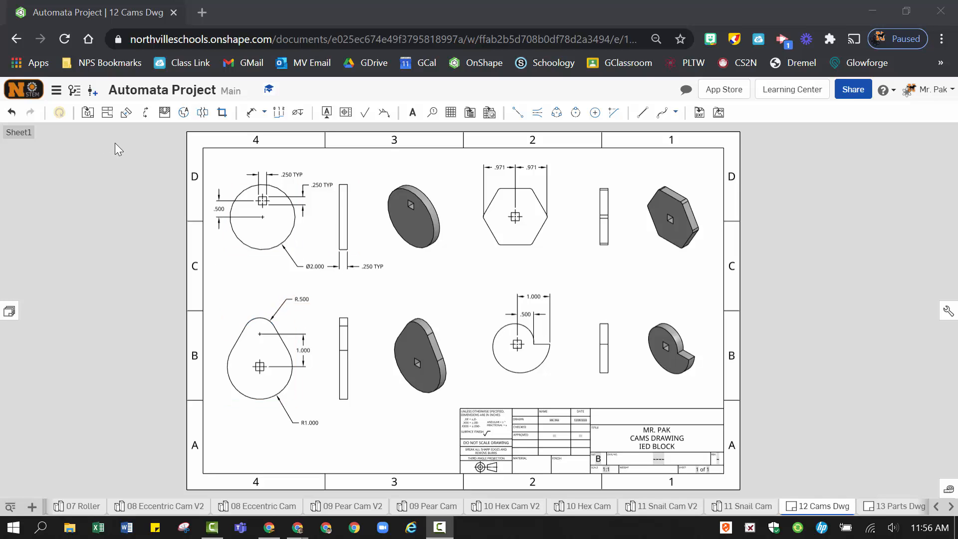
- Generate the 08 Eccentric Cam V2 configuration for a new drawing view, with d 2 in and t 0.25 in
{"action": "left_click", "coordinate": [87, 113]}
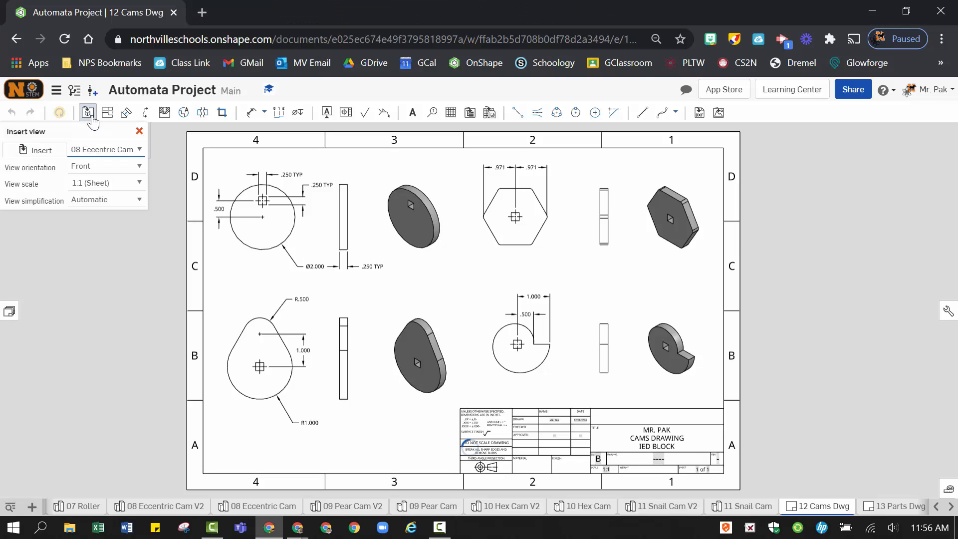
{"action": "left_click", "coordinate": [41, 152]}
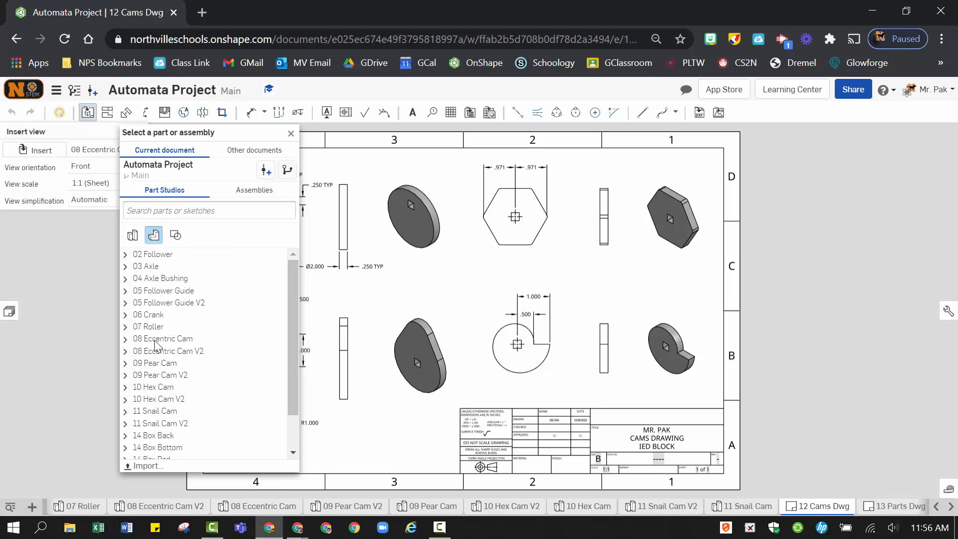
{"action": "left_click", "coordinate": [126, 352]}
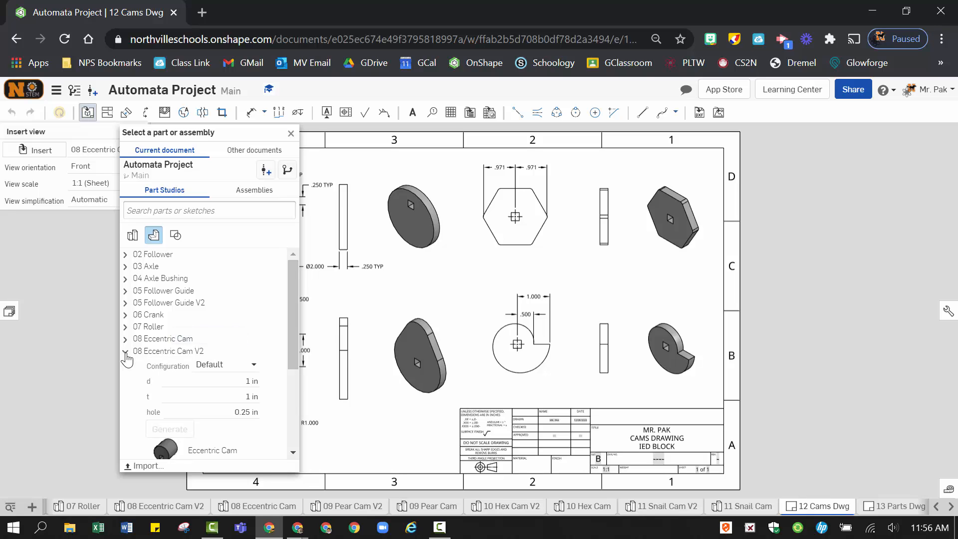
{"action": "scroll", "coordinate": [210, 355], "scroll_direction": "down", "scroll_amount": 3}
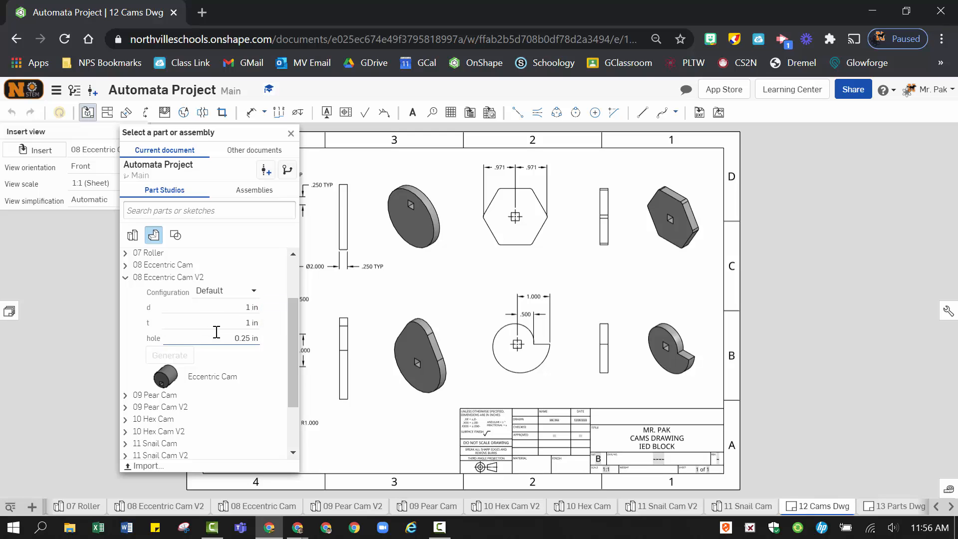
{"action": "scroll", "coordinate": [244, 327], "scroll_direction": "down", "scroll_amount": 2}
{"action": "scroll", "coordinate": [250, 334], "scroll_direction": "up", "scroll_amount": 2}
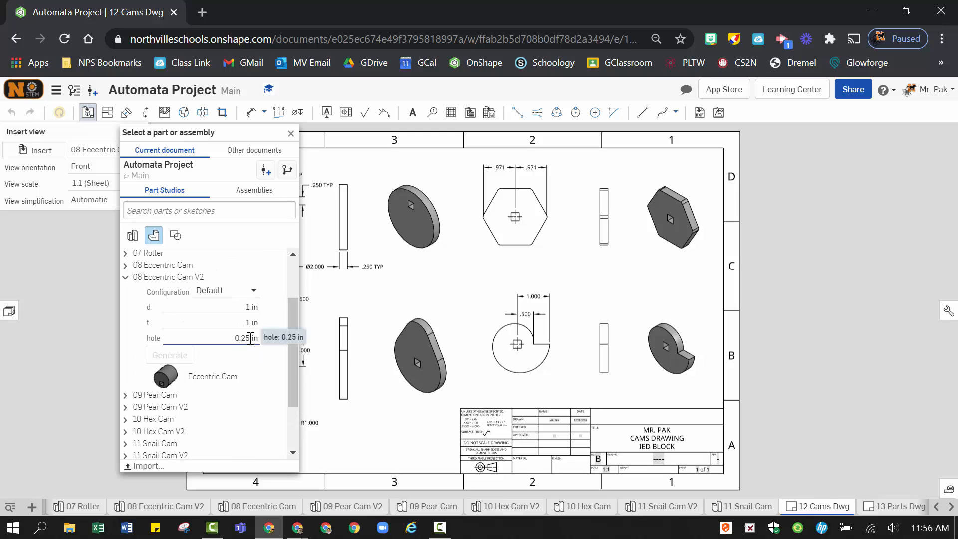
{"action": "left_click", "coordinate": [252, 307]}
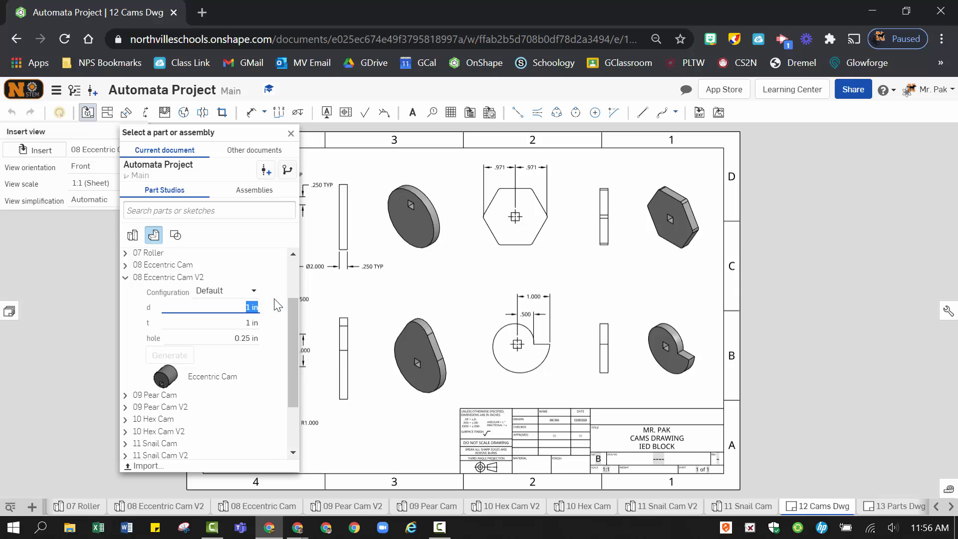
{"action": "key", "text": "Return"}
{"action": "left_click", "coordinate": [252, 322]}
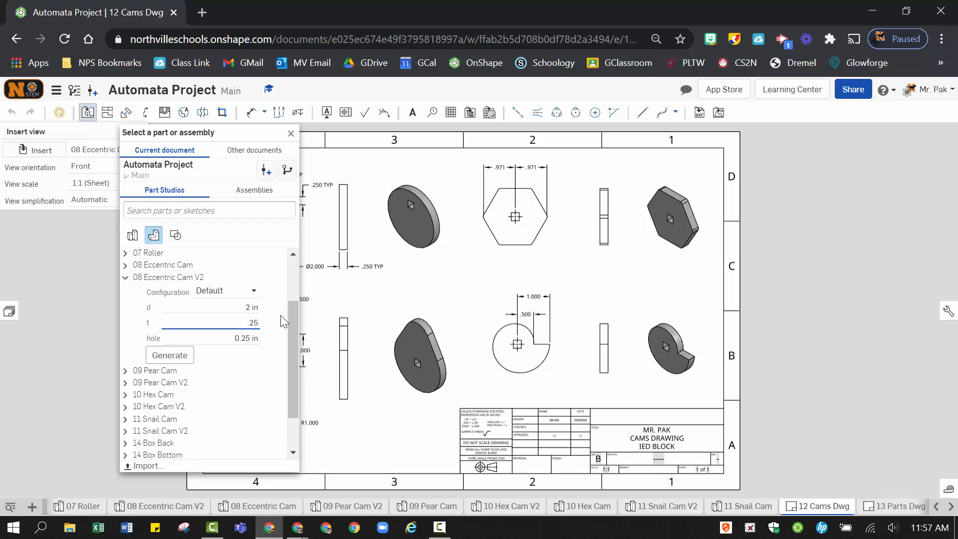
{"action": "key", "text": "Return"}
{"action": "left_click", "coordinate": [176, 360]}
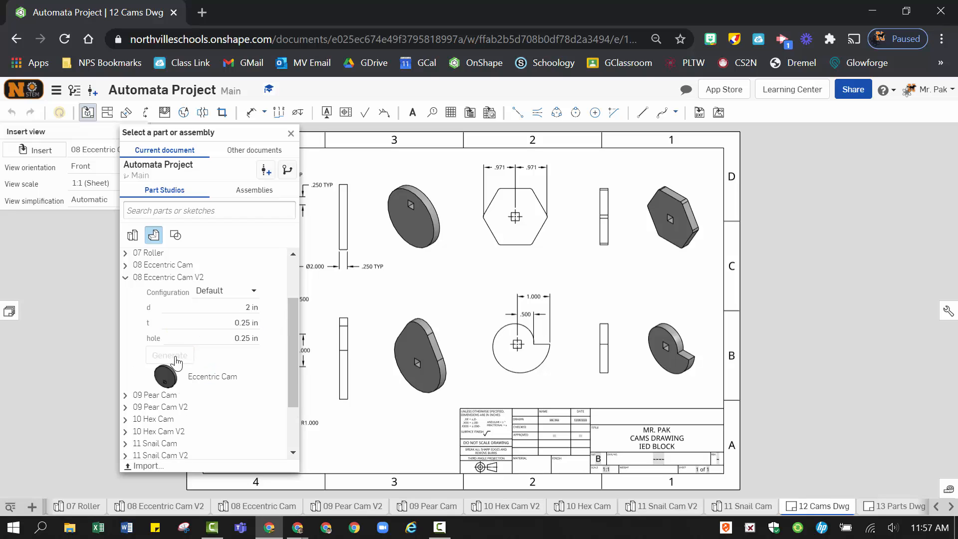
- Place the generated Eccentric Cam's front view outside the sheet's right border and project its side and isometric views
{"action": "left_click", "coordinate": [217, 380]}
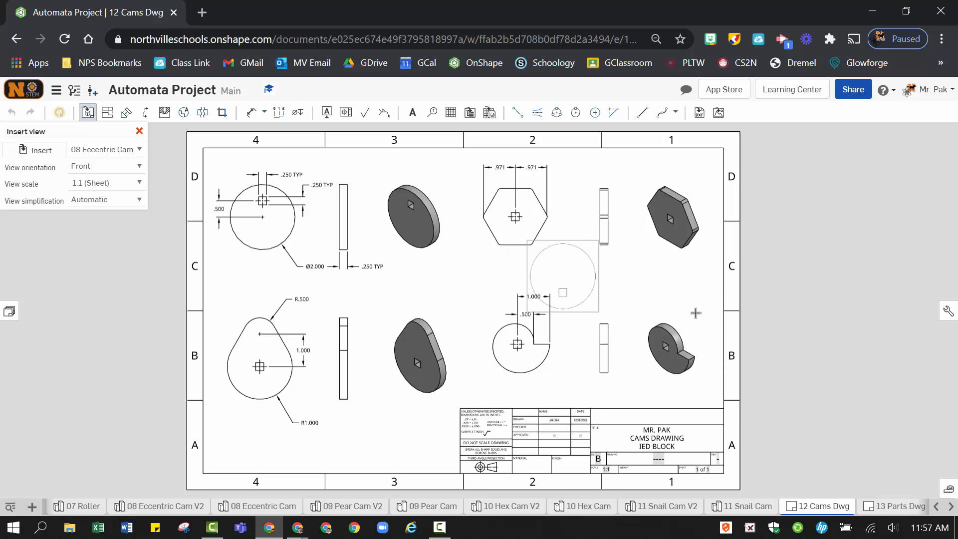
{"action": "mouse_move", "coordinate": [759, 348]}
{"action": "middle_mouse_down"}
{"action": "mouse_move", "coordinate": [582, 343]}
{"action": "mouse_move", "coordinate": [559, 325]}
{"action": "middle_mouse_up"}
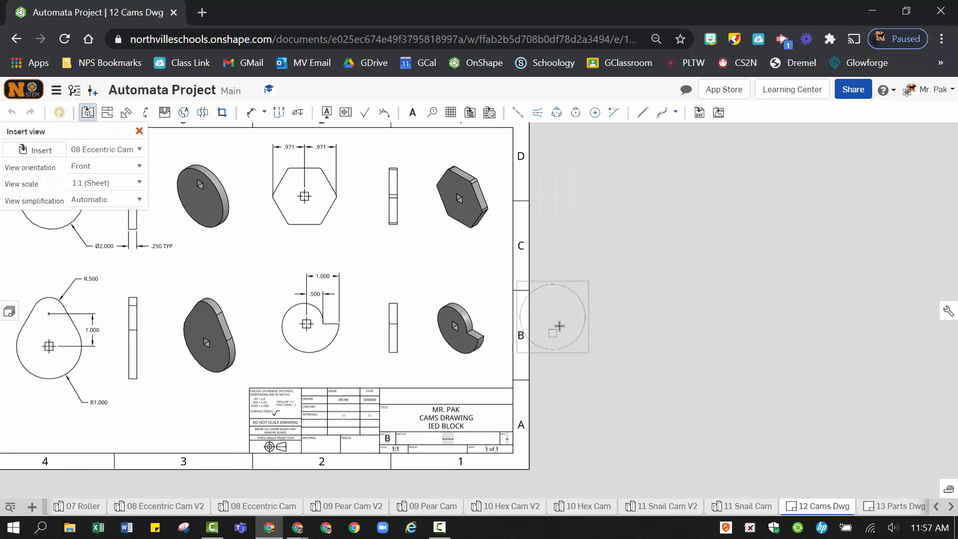
{"action": "left_click", "coordinate": [594, 330]}
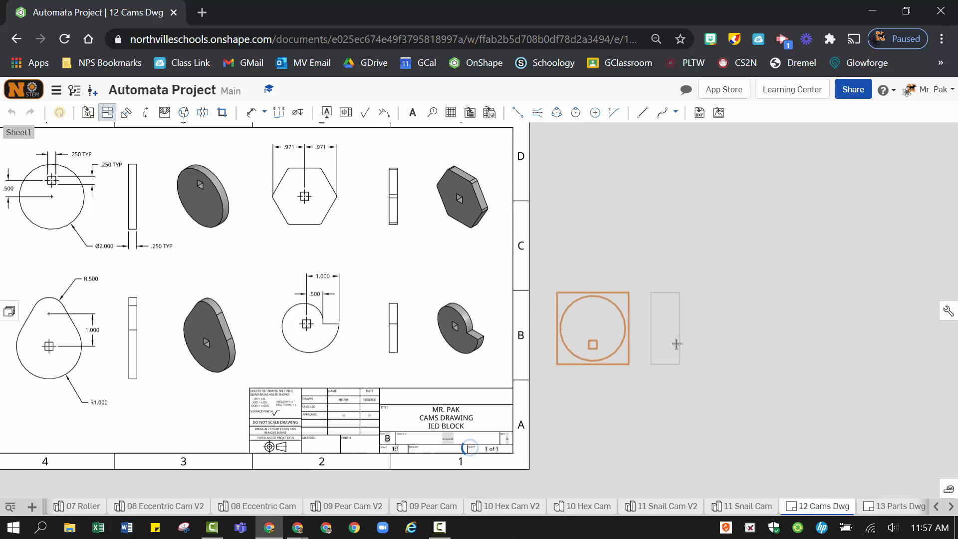
{"action": "left_click", "coordinate": [677, 344]}
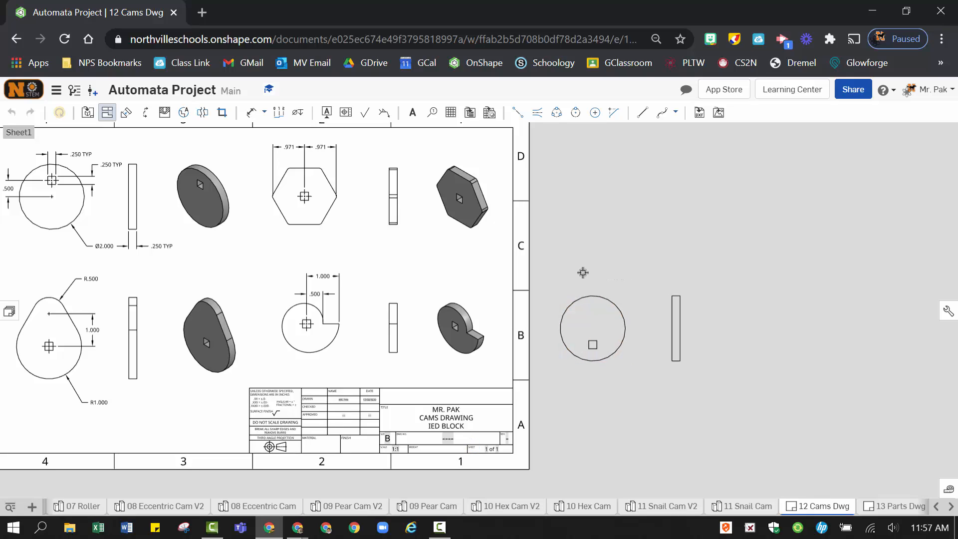
{"action": "left_click", "coordinate": [600, 319]}
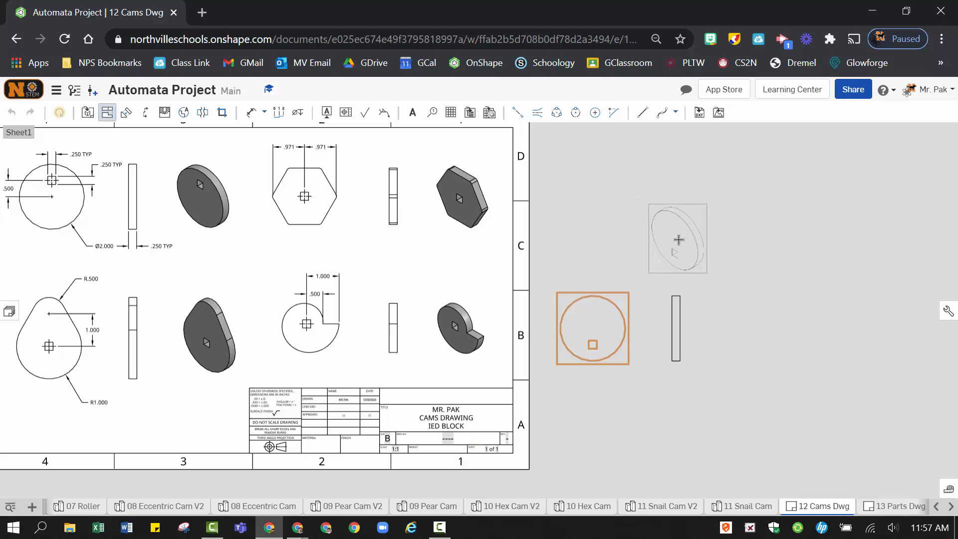
{"action": "left_click", "coordinate": [678, 242]}
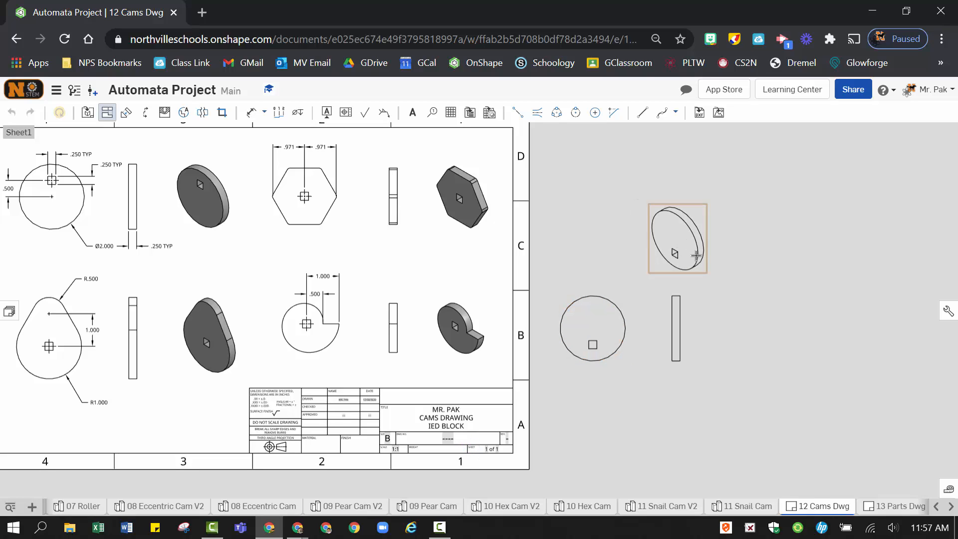
{"action": "left_click", "coordinate": [677, 225]}
{"action": "key", "text": "Escape"}
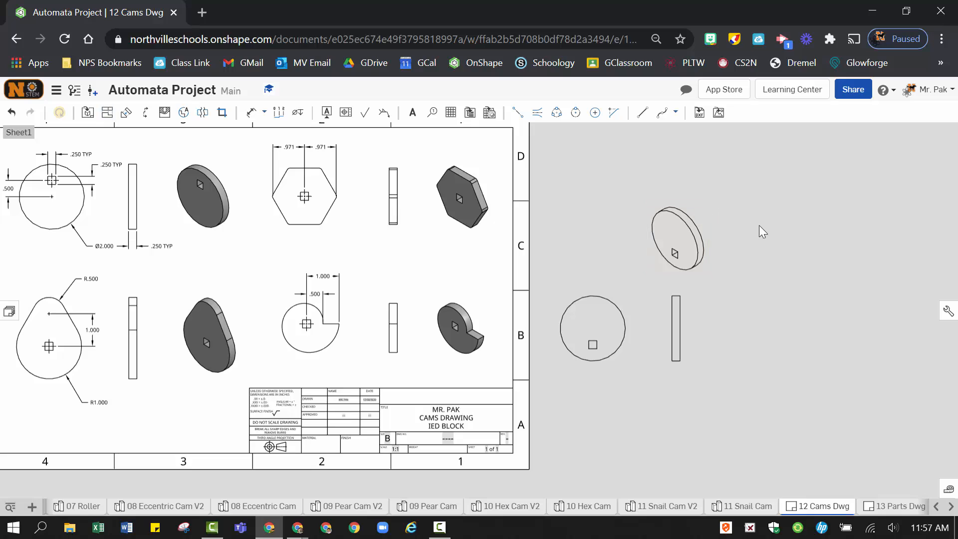
- Shade the new isometric view and arrange it in a row with the front and side views
{"action": "right_click", "coordinate": [695, 214]}
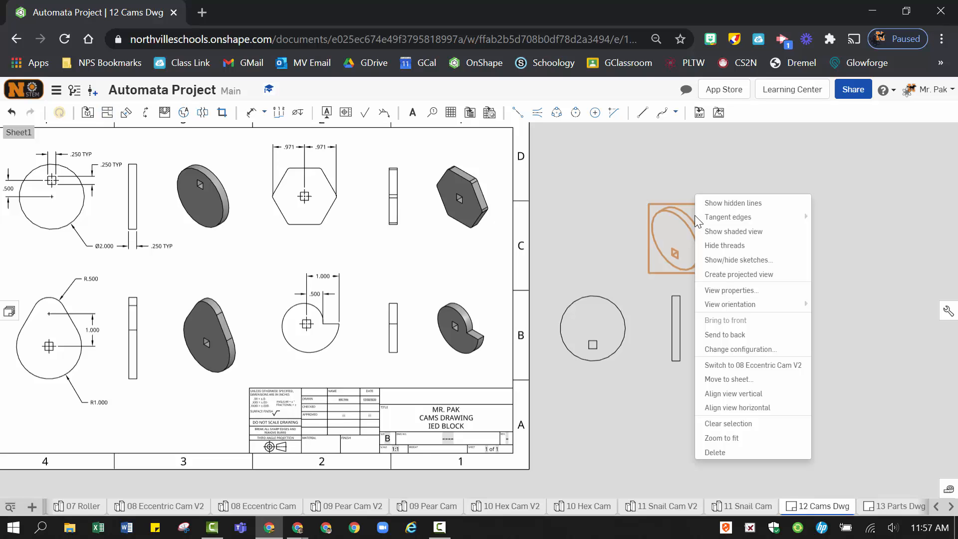
{"action": "left_click", "coordinate": [731, 232]}
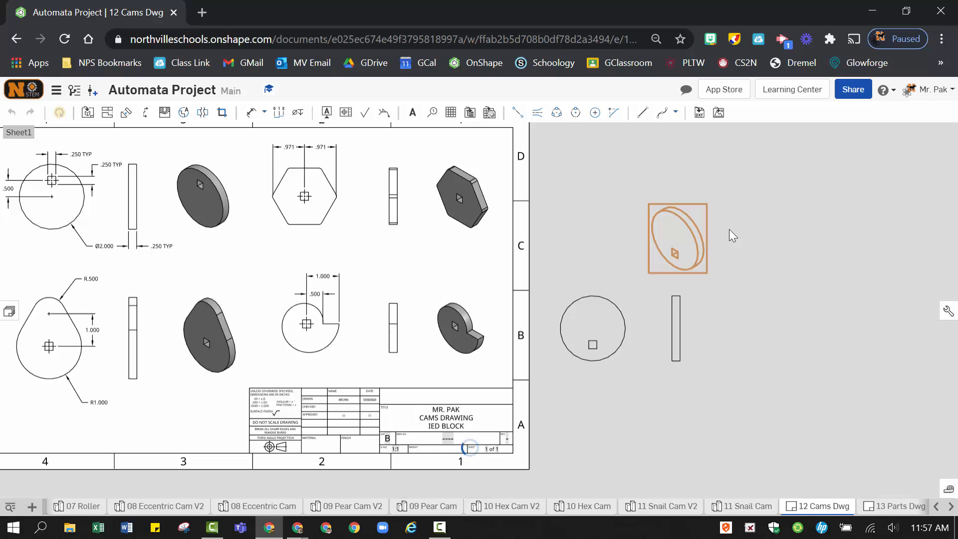
{"action": "left_click_drag", "start_coordinate": [694, 211], "coordinate": [763, 300]}
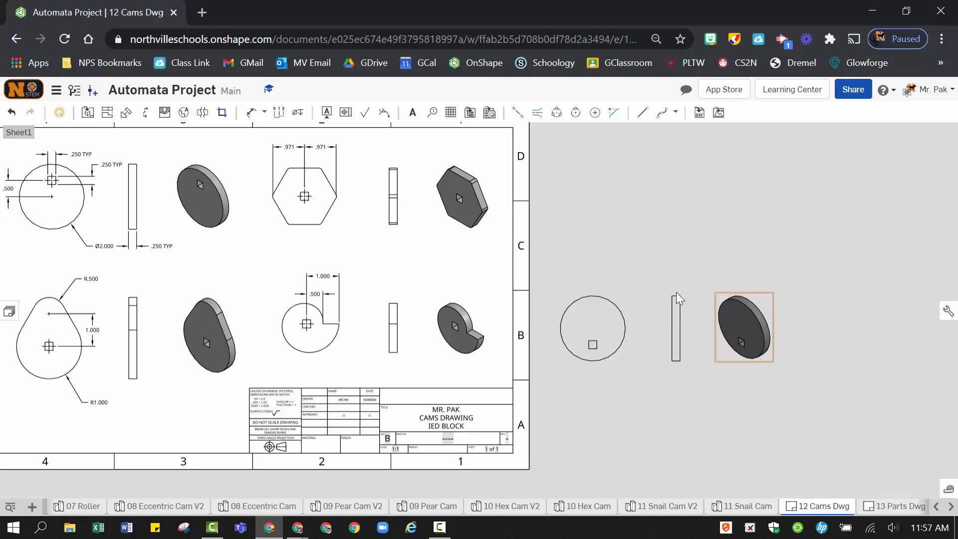
{"action": "left_click_drag", "start_coordinate": [676, 300], "coordinate": [669, 298]}
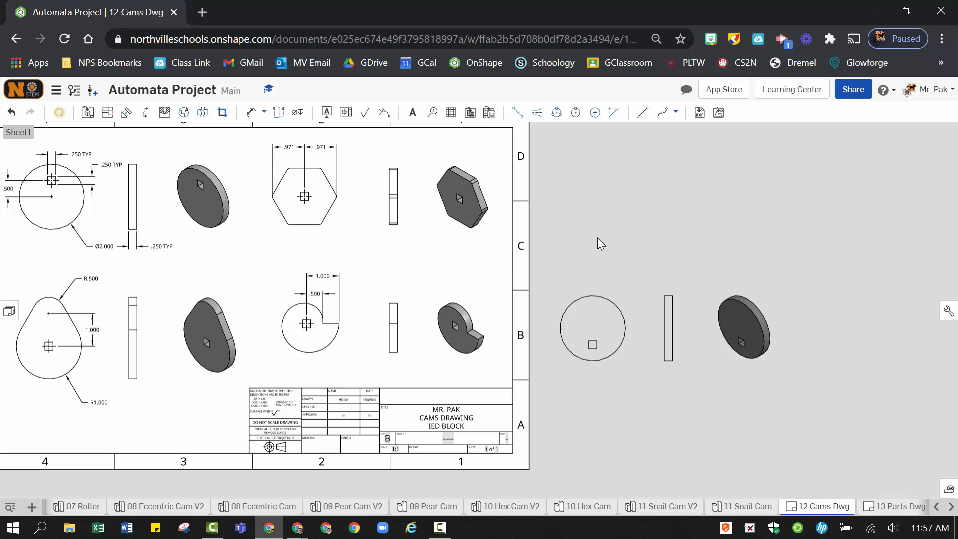
- Dimension the new cam's outer diameter in the front view and its thickness below the side view
{"action": "left_click", "coordinate": [250, 112]}
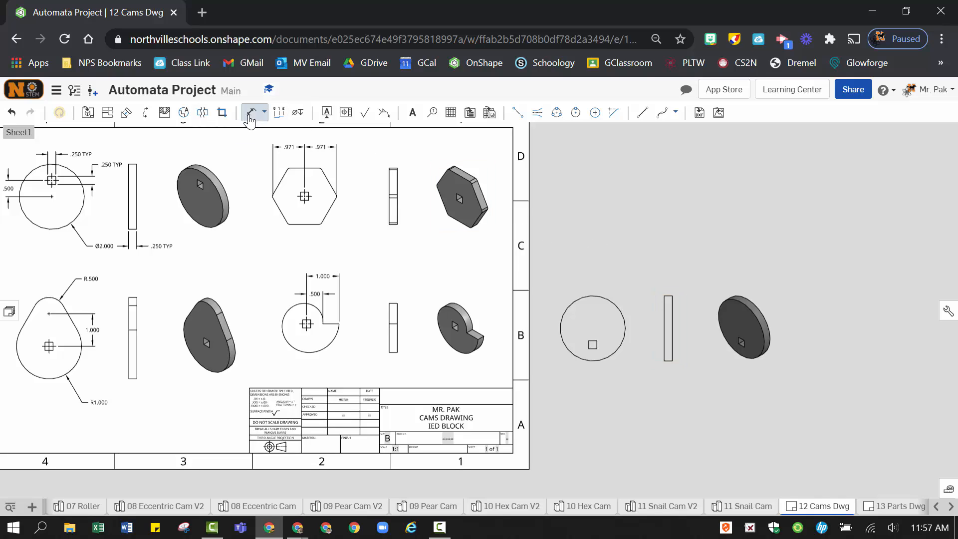
{"action": "left_click", "coordinate": [601, 294]}
{"action": "left_click", "coordinate": [626, 268]}
{"action": "scroll", "coordinate": [667, 362], "scroll_direction": "up", "scroll_amount": 5}
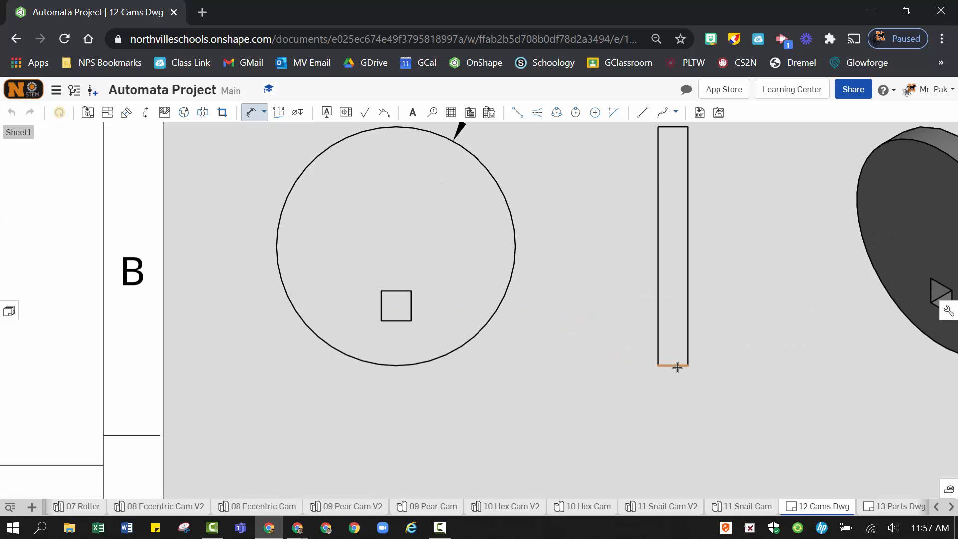
{"action": "left_click", "coordinate": [673, 366]}
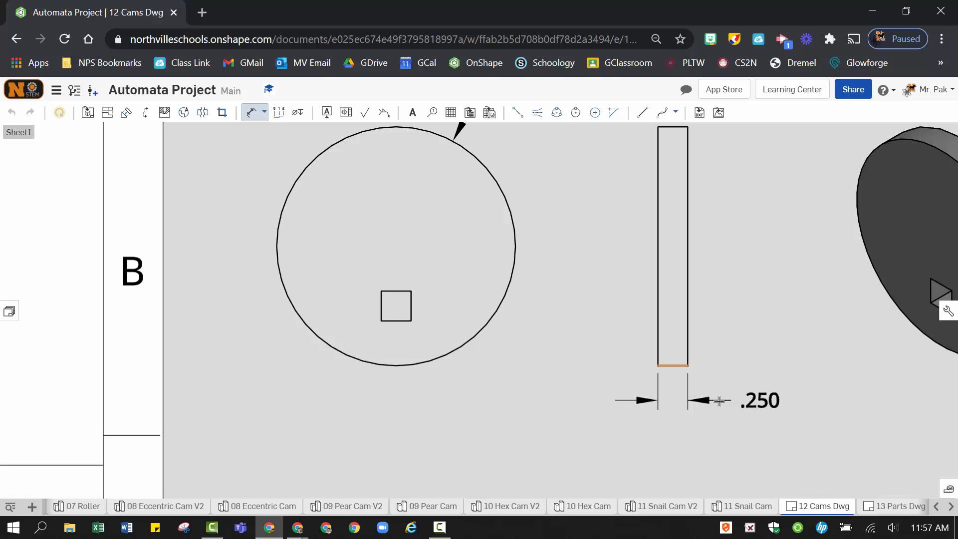
{"action": "left_click", "coordinate": [719, 401]}
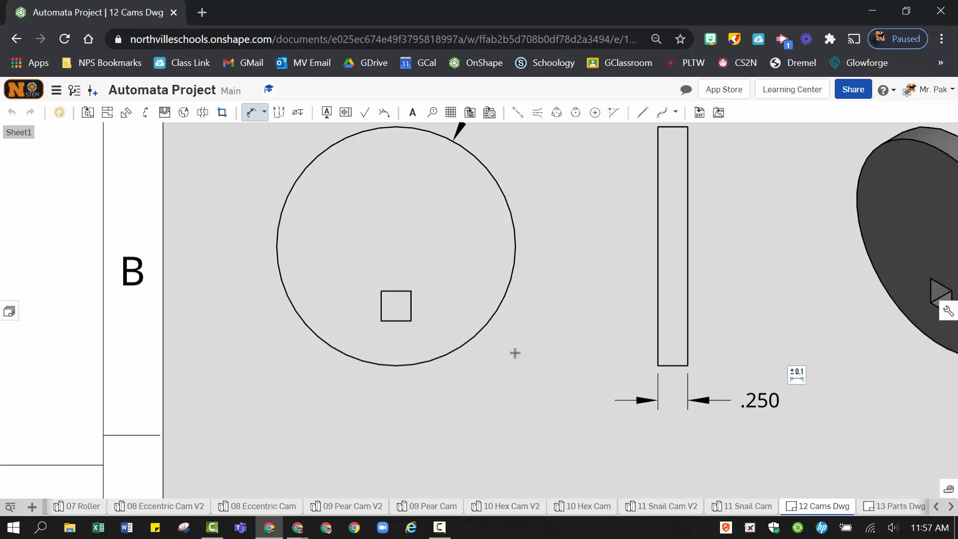
- Dimension the width and height of the square hole in the new cam's front view
{"action": "left_click", "coordinate": [402, 290]}
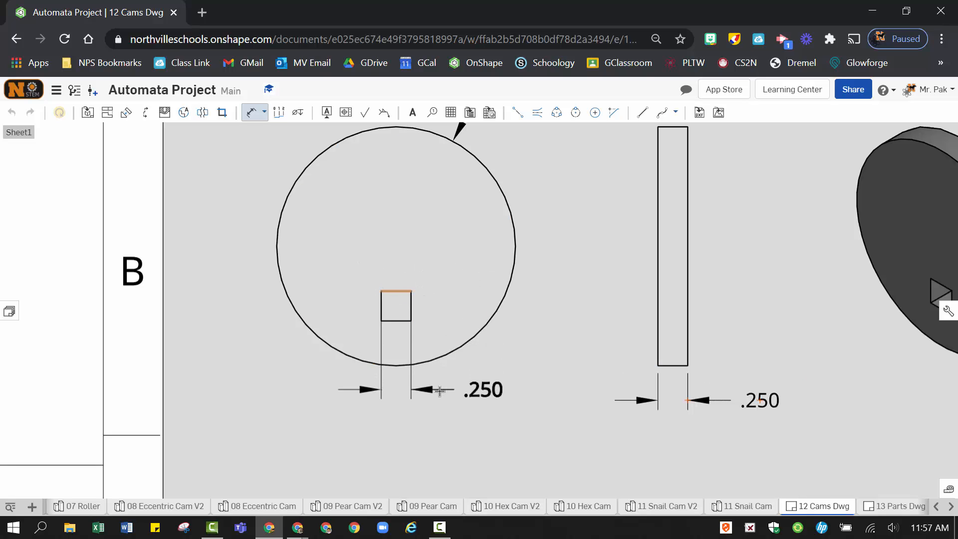
{"action": "left_click", "coordinate": [446, 399]}
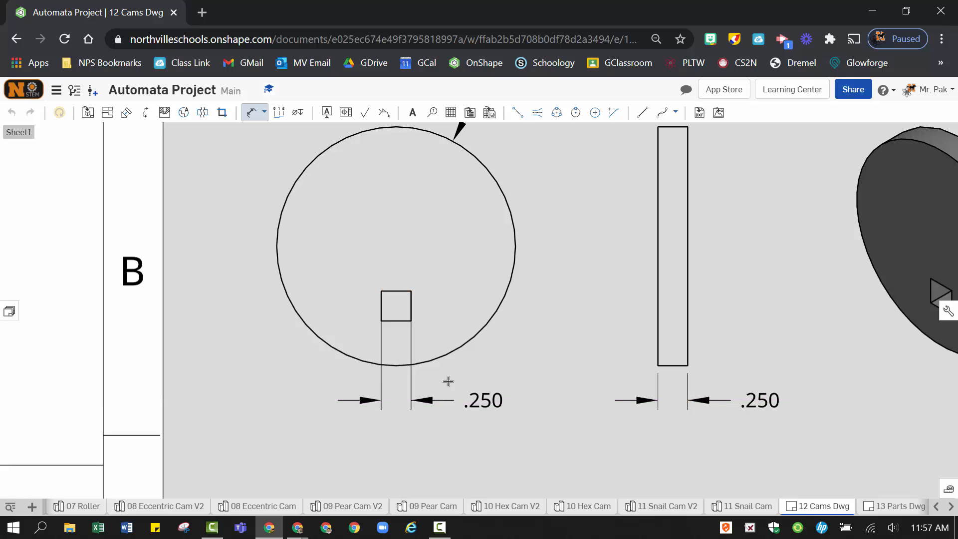
{"action": "left_click", "coordinate": [410, 306]}
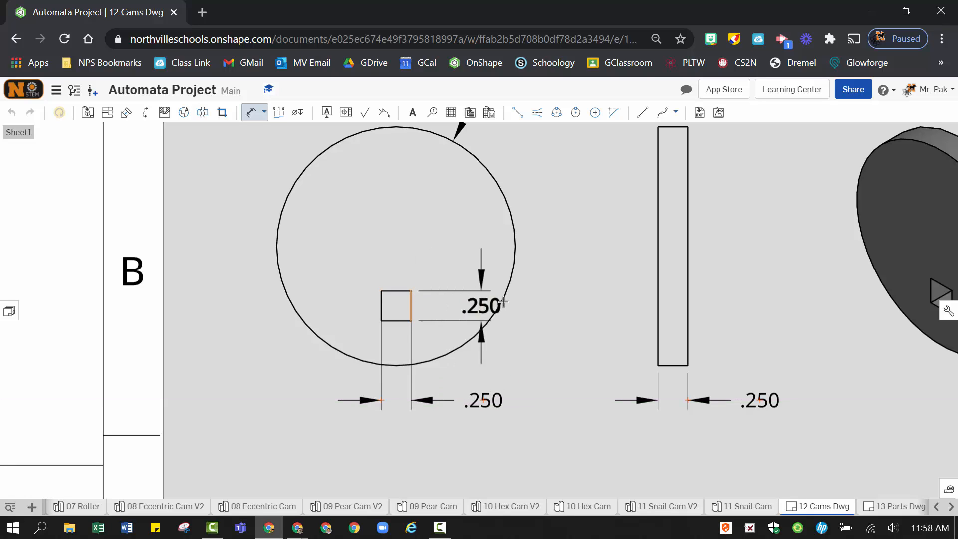
{"action": "left_click", "coordinate": [528, 335]}
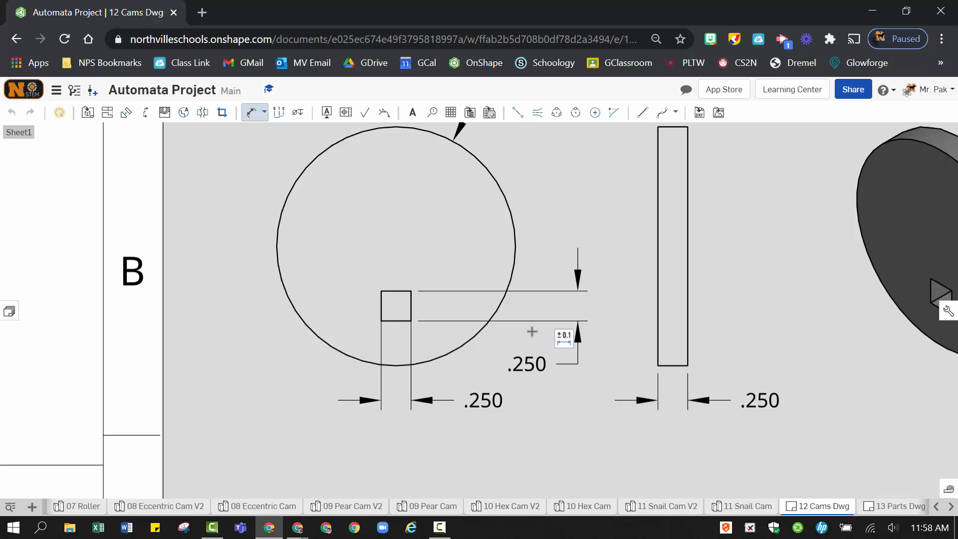
{"action": "scroll", "coordinate": [529, 332], "scroll_direction": "down", "scroll_amount": 5}
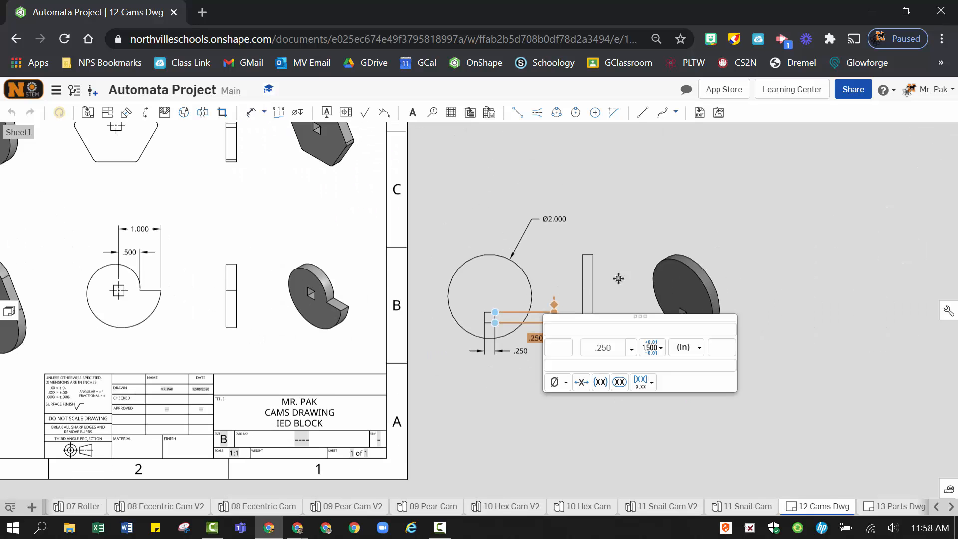
{"action": "scroll", "coordinate": [492, 295], "scroll_direction": "up", "scroll_amount": 3}
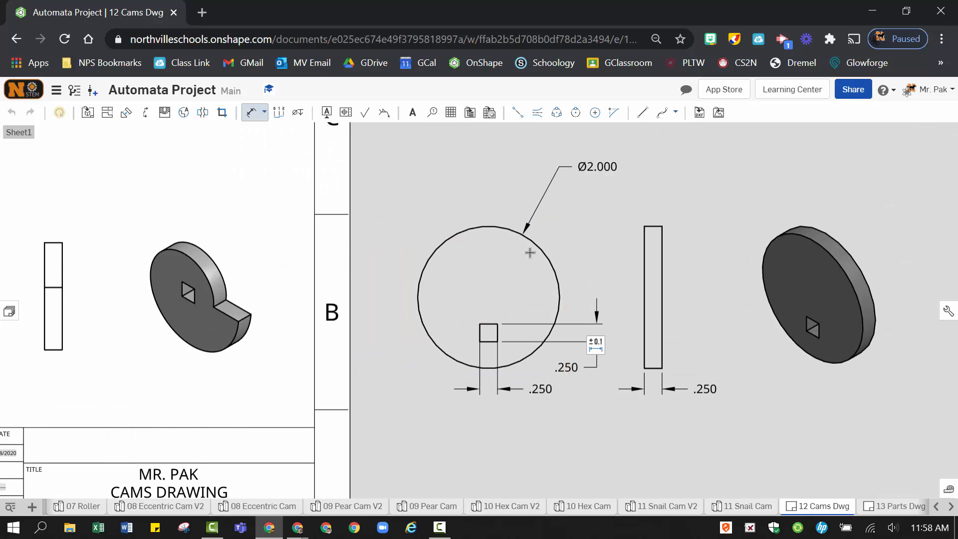
{"action": "key", "text": "Escape"}
- Add a center mark to the outer circle in the new eccentric cam's front view
{"action": "scroll", "coordinate": [312, 269], "scroll_direction": "down", "scroll_amount": 3}
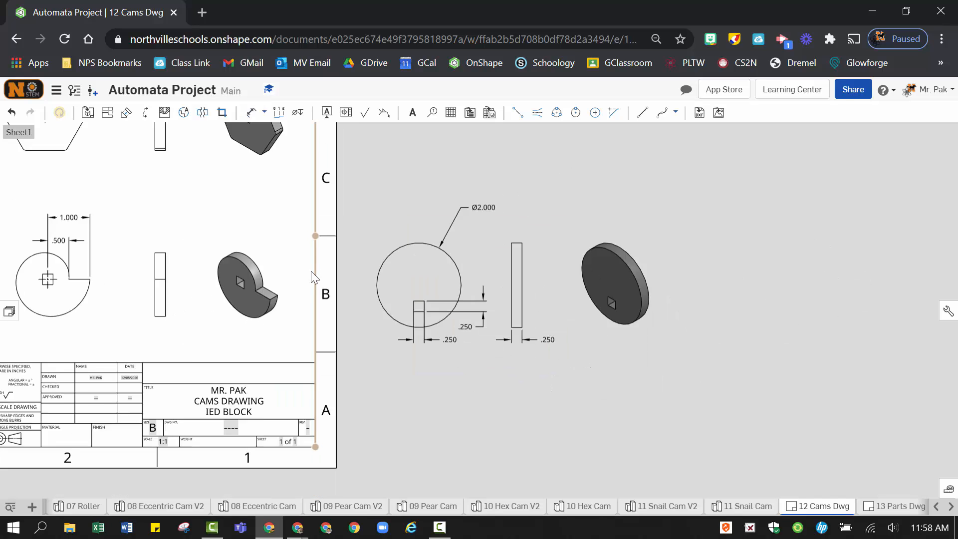
{"action": "middle_click_drag", "start_coordinate": [121, 256], "coordinate": [328, 267]}
{"action": "scroll", "coordinate": [187, 175], "scroll_direction": "up", "scroll_amount": 3}
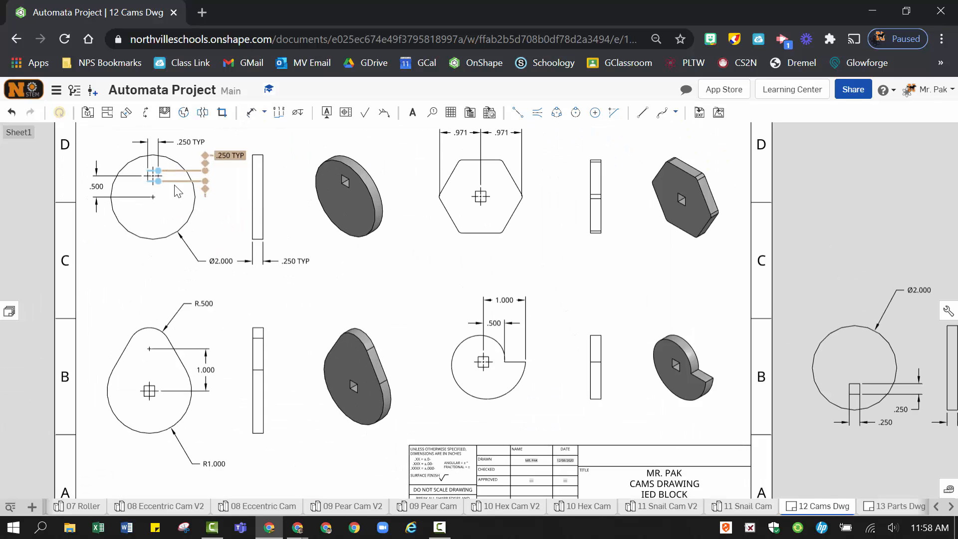
{"action": "middle_click_drag", "start_coordinate": [178, 225], "coordinate": [258, 283]}
{"action": "scroll", "coordinate": [197, 199], "scroll_direction": "up", "scroll_amount": 3}
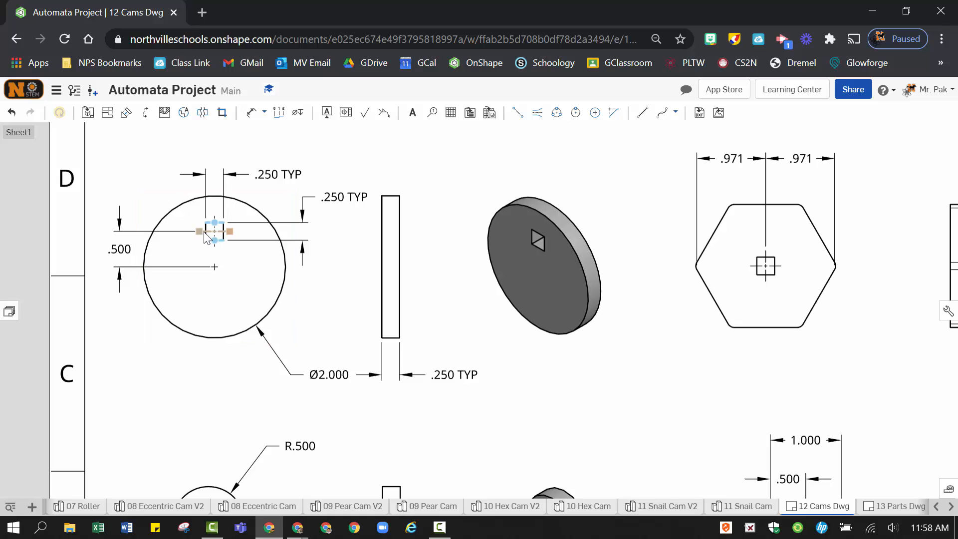
{"action": "scroll", "coordinate": [445, 288], "scroll_direction": "down", "scroll_amount": 5}
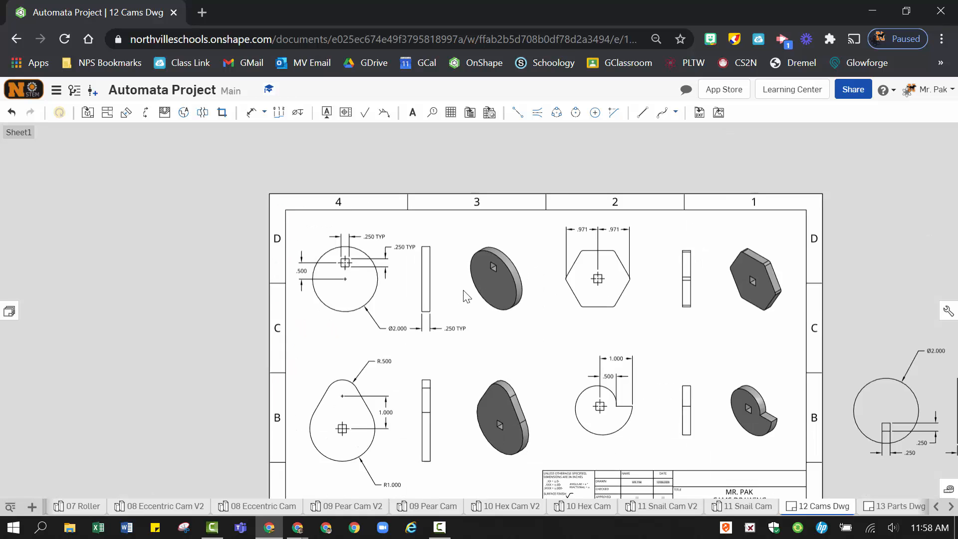
{"action": "middle_click_drag", "start_coordinate": [652, 369], "coordinate": [542, 290]}
{"action": "scroll", "coordinate": [549, 279], "scroll_direction": "up", "scroll_amount": 5}
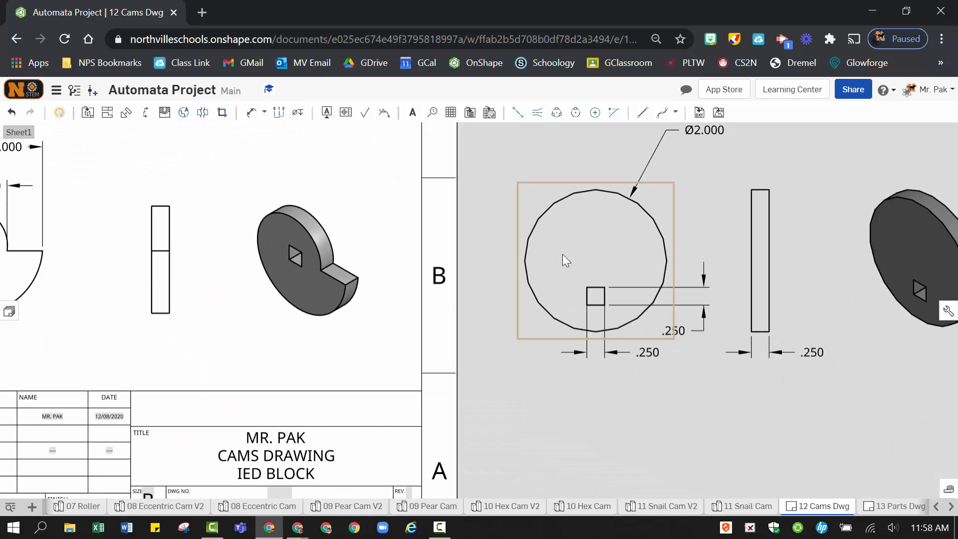
{"action": "left_click", "coordinate": [595, 114]}
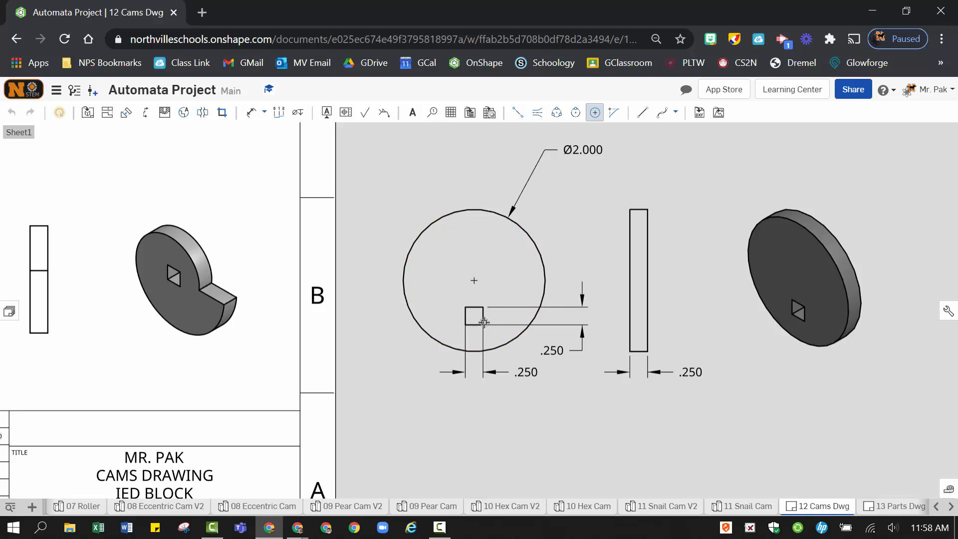
- Add edge-to-edge centerlines horizontally and vertically through the square hole in the new eccentric cam's front view
{"action": "left_click", "coordinate": [538, 113]}
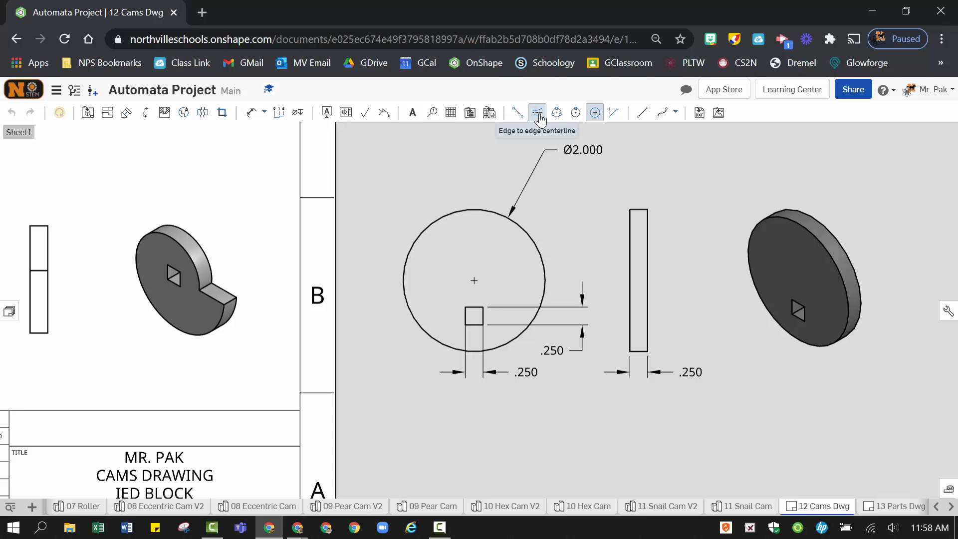
{"action": "left_click", "coordinate": [474, 308]}
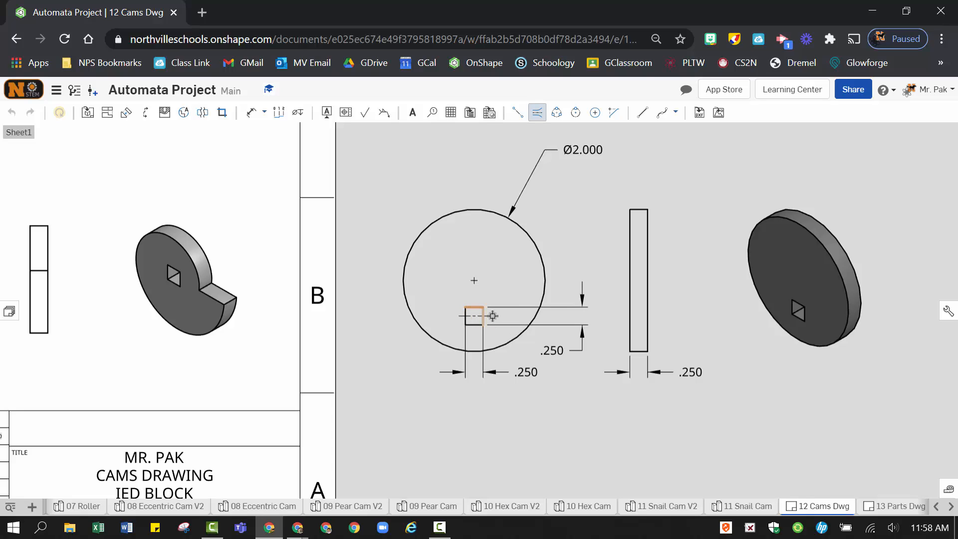
{"action": "key", "text": "Escape"}
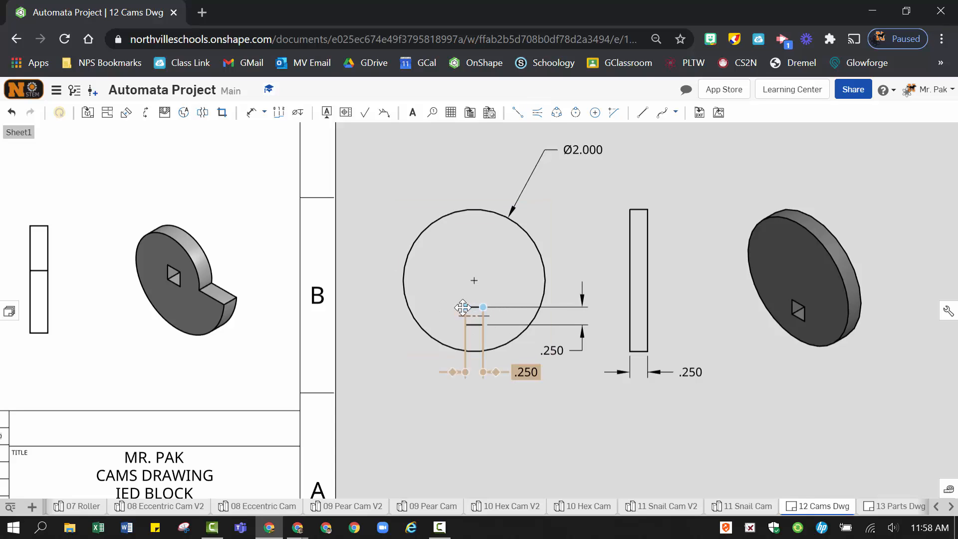
{"action": "left_click", "coordinate": [537, 113]}
{"action": "scroll", "coordinate": [467, 310], "scroll_direction": "up", "scroll_amount": 5}
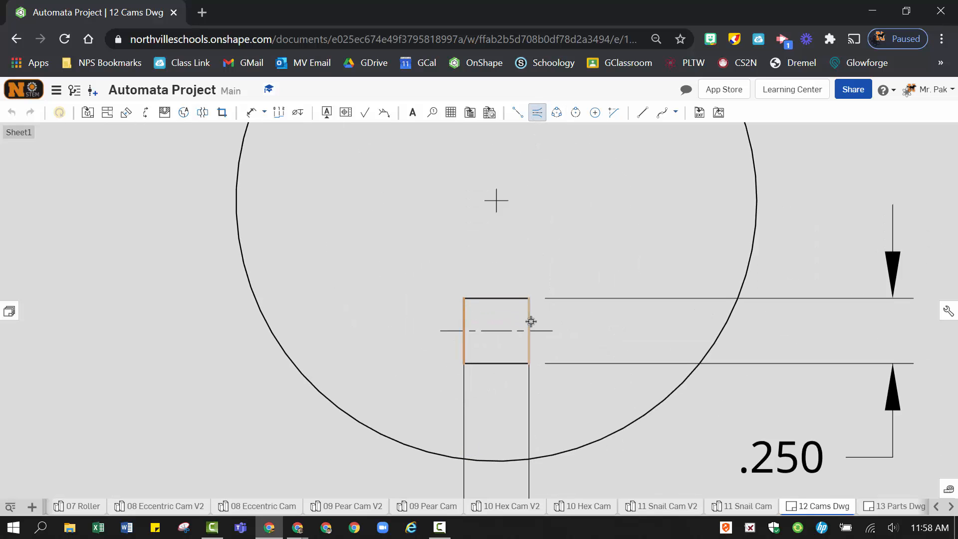
{"action": "left_click", "coordinate": [530, 319]}
{"action": "scroll", "coordinate": [622, 321], "scroll_direction": "down", "scroll_amount": 5}
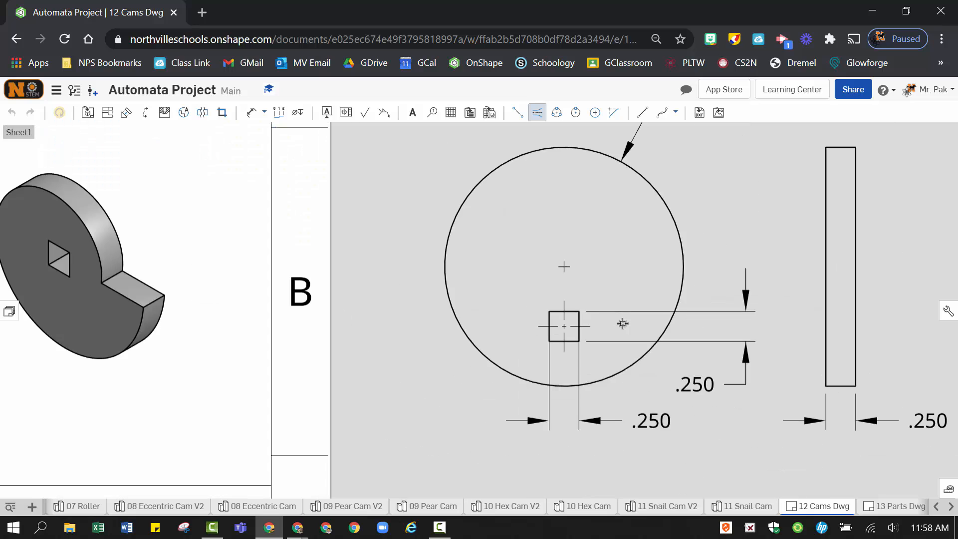
{"action": "key", "text": "Escape"}
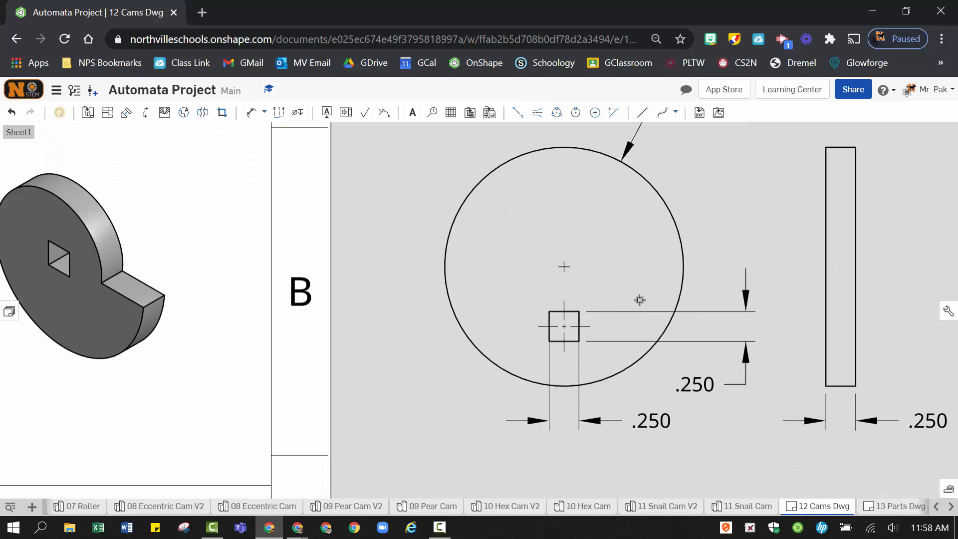
- Dimension the vertical distance from the outer circle's center mark to the square hole's horizontal centerline, placing it beside the circle
{"action": "left_click", "coordinate": [251, 113]}
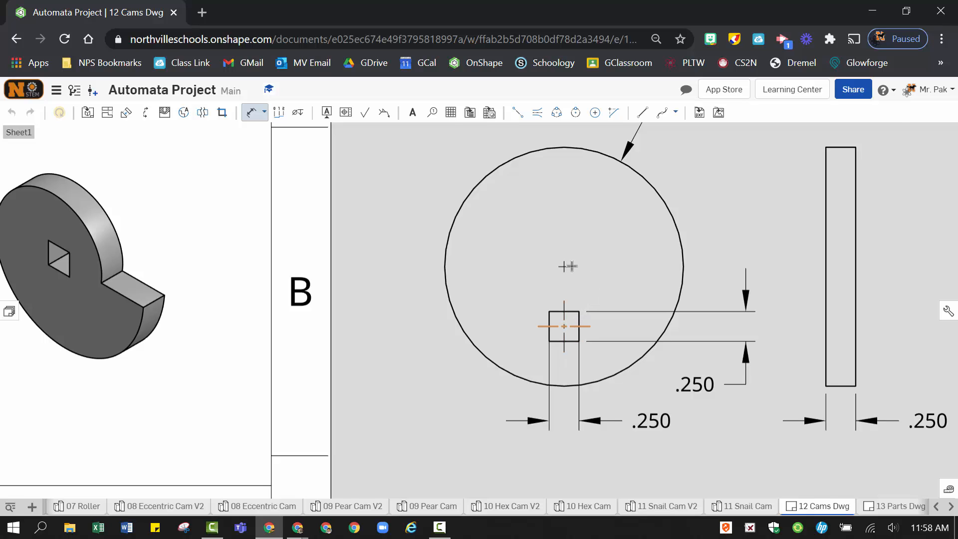
{"action": "scroll", "coordinate": [570, 266], "scroll_direction": "up", "scroll_amount": 3}
{"action": "scroll", "coordinate": [616, 263], "scroll_direction": "down", "scroll_amount": 5}
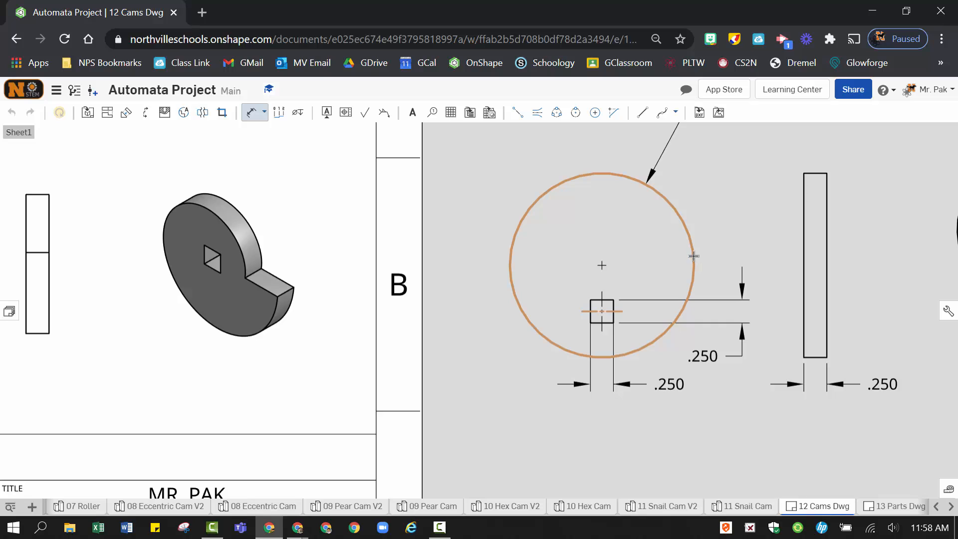
{"action": "left_click", "coordinate": [602, 265]}
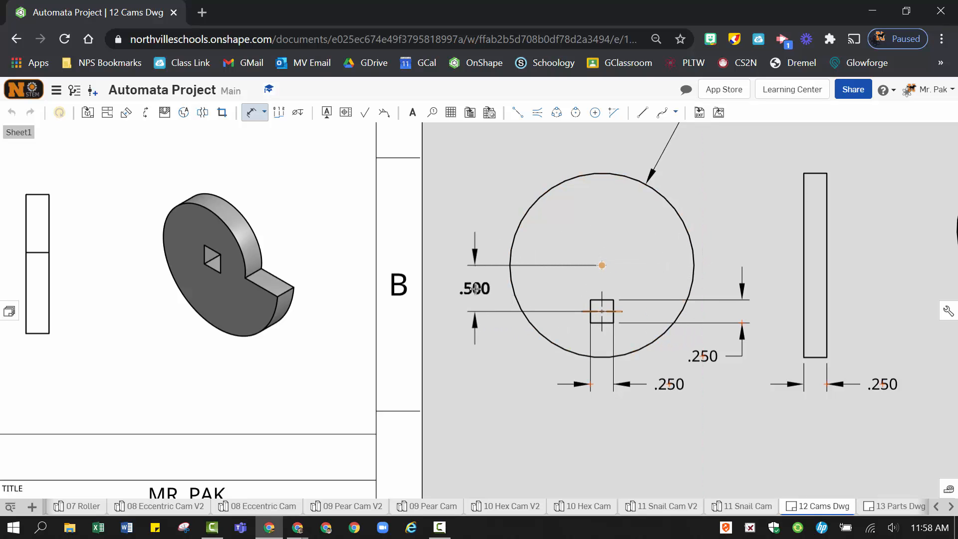
{"action": "left_click", "coordinate": [475, 288]}
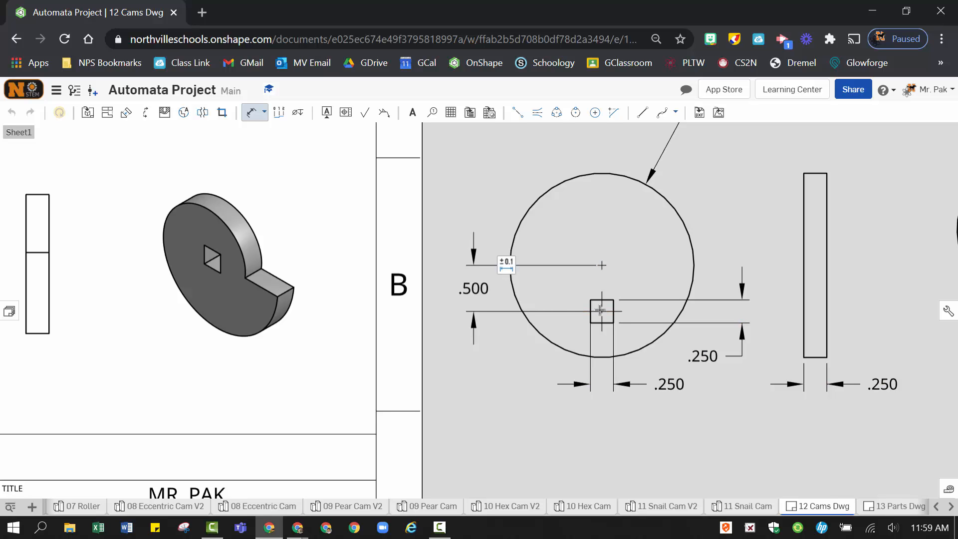
{"action": "scroll", "coordinate": [742, 406], "scroll_direction": "down", "scroll_amount": 5}
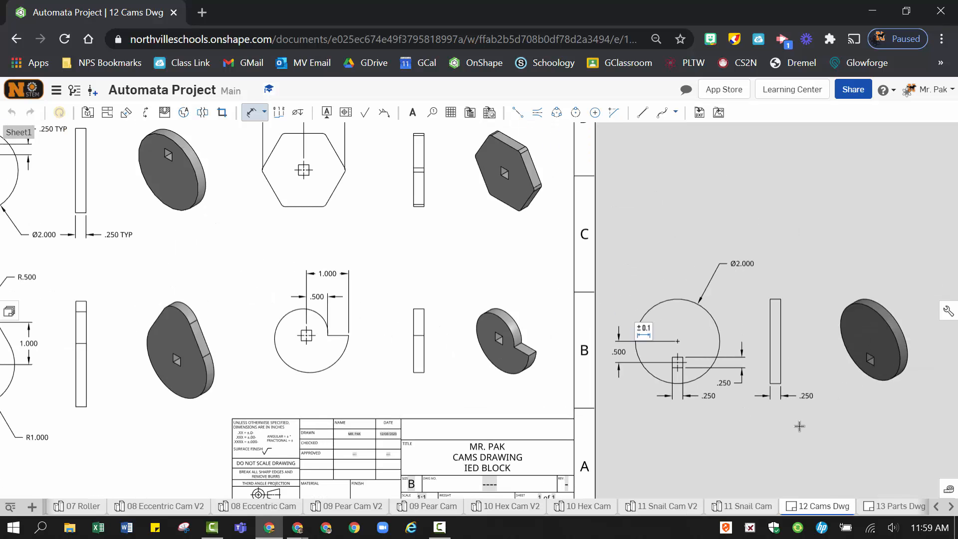
{"action": "scroll", "coordinate": [699, 372], "scroll_direction": "down", "scroll_amount": 5}
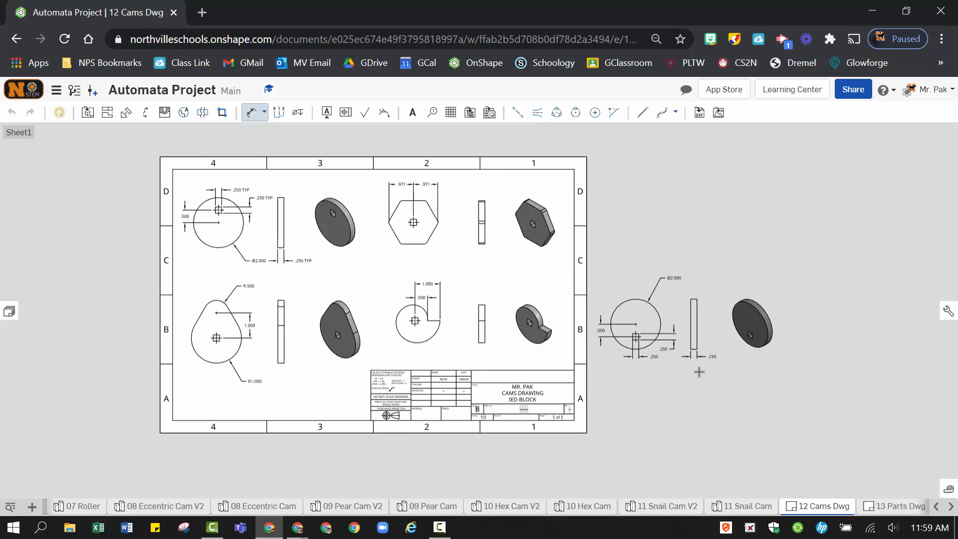
{"action": "scroll", "coordinate": [699, 372], "scroll_direction": "up", "scroll_amount": 2}
{"action": "key", "text": "Escape"}
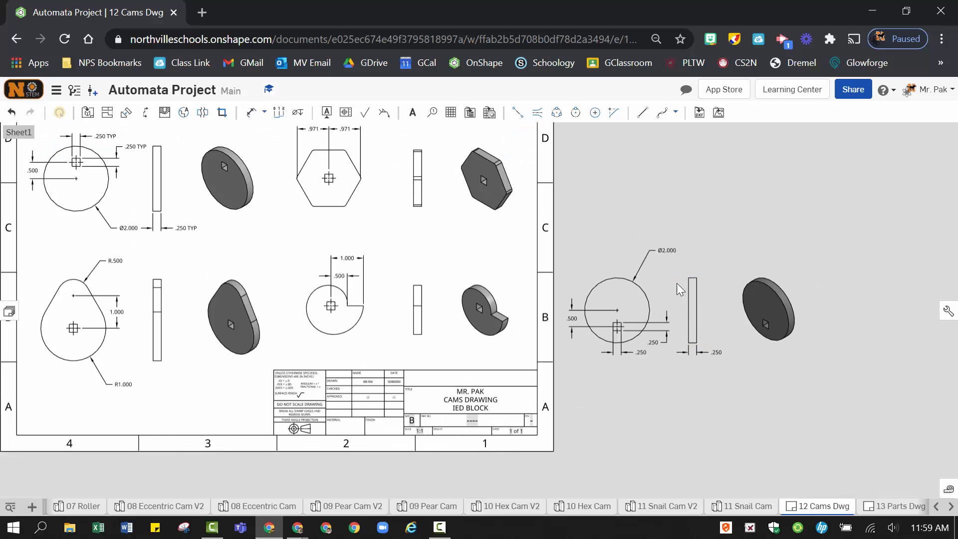
- Change the configuration of the new eccentric cam's front view to a diameter d of 3 in, then generate and apply it
{"action": "scroll", "coordinate": [673, 319], "scroll_direction": "up", "scroll_amount": 1}
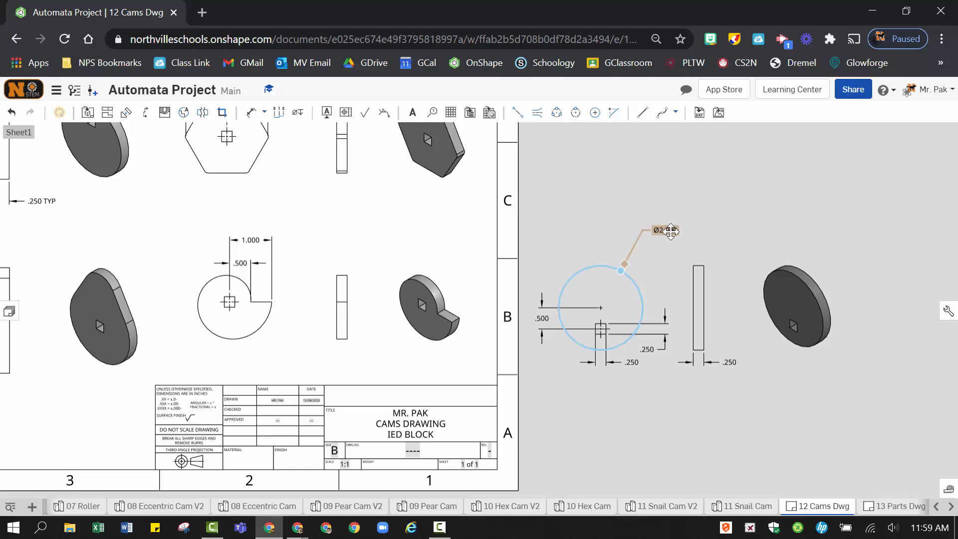
{"action": "right_click", "coordinate": [635, 270]}
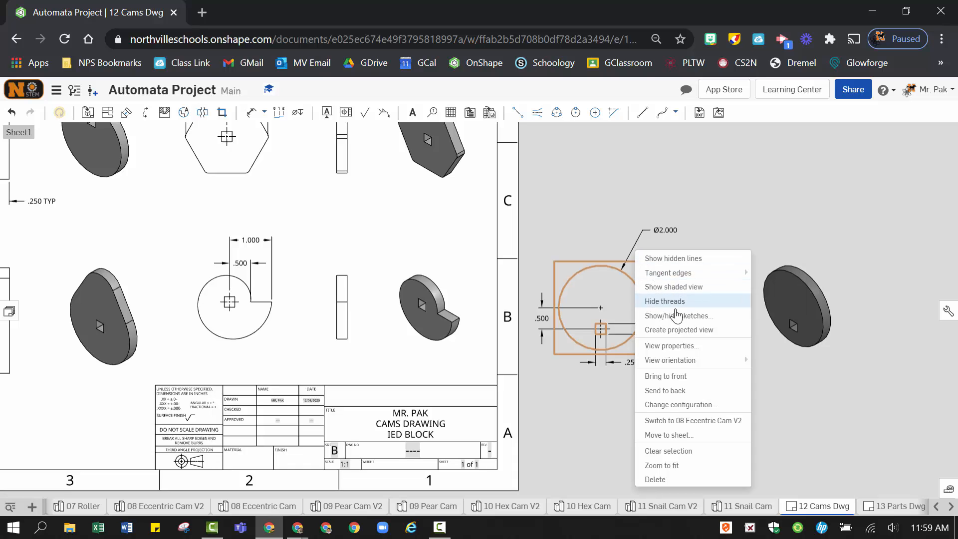
{"action": "left_click", "coordinate": [681, 405]}
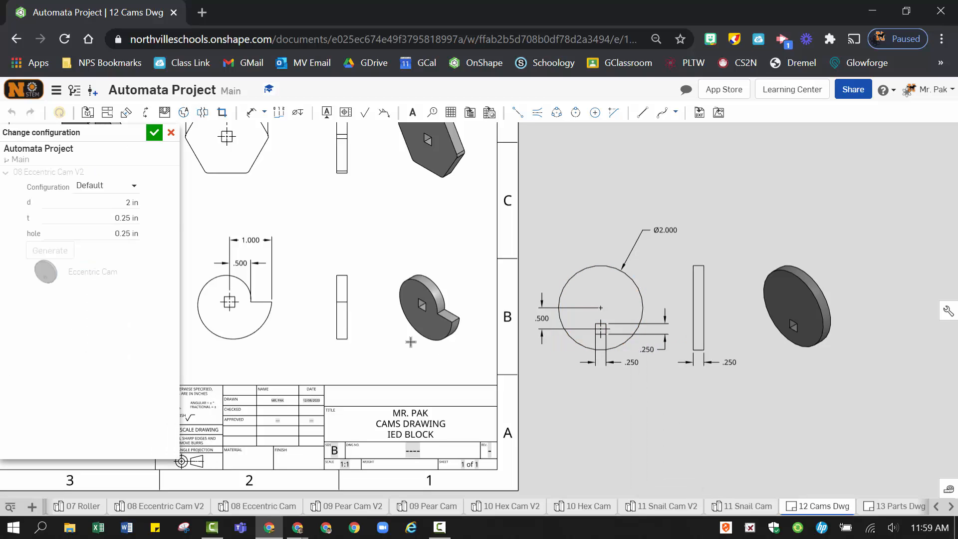
{"action": "left_click", "coordinate": [134, 203]}
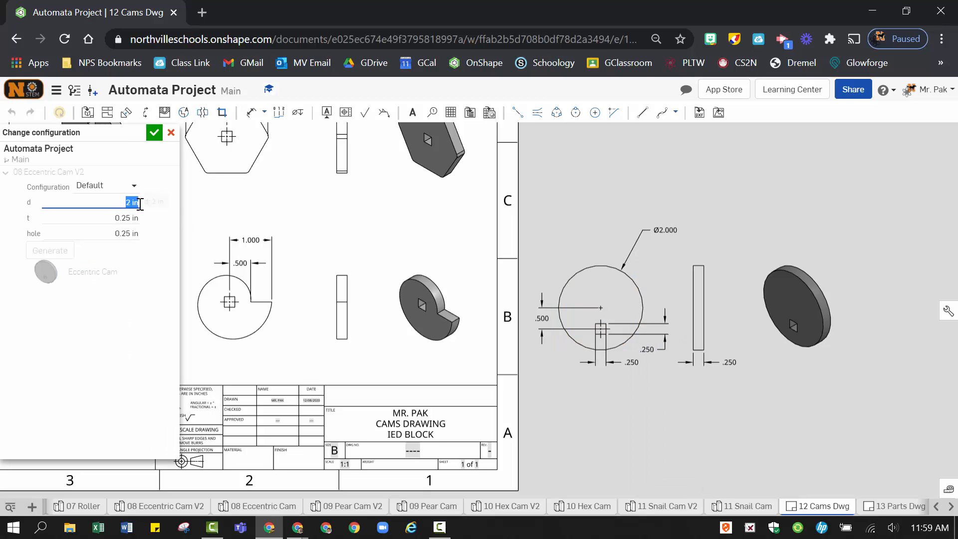
{"action": "type", "text": "3"}
{"action": "key", "text": "Return"}
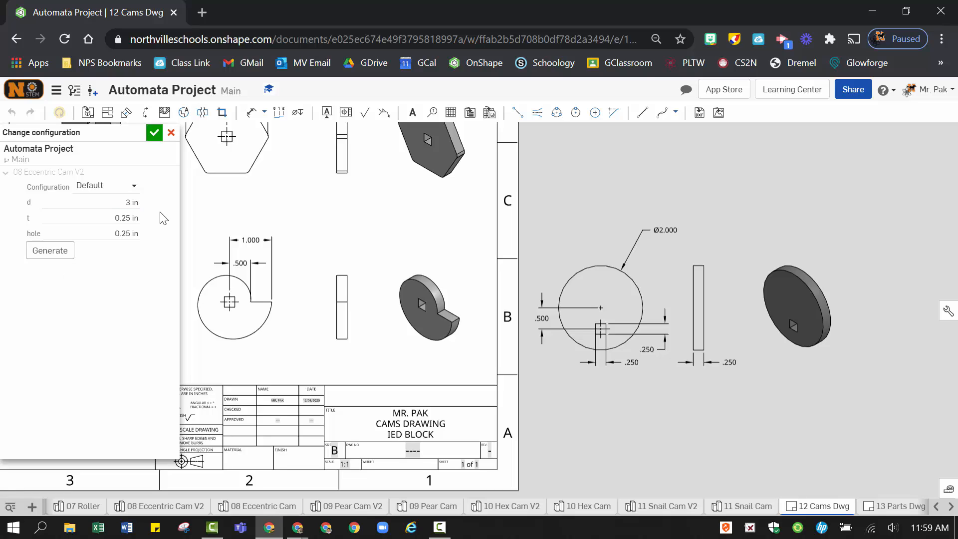
{"action": "left_click", "coordinate": [53, 253]}
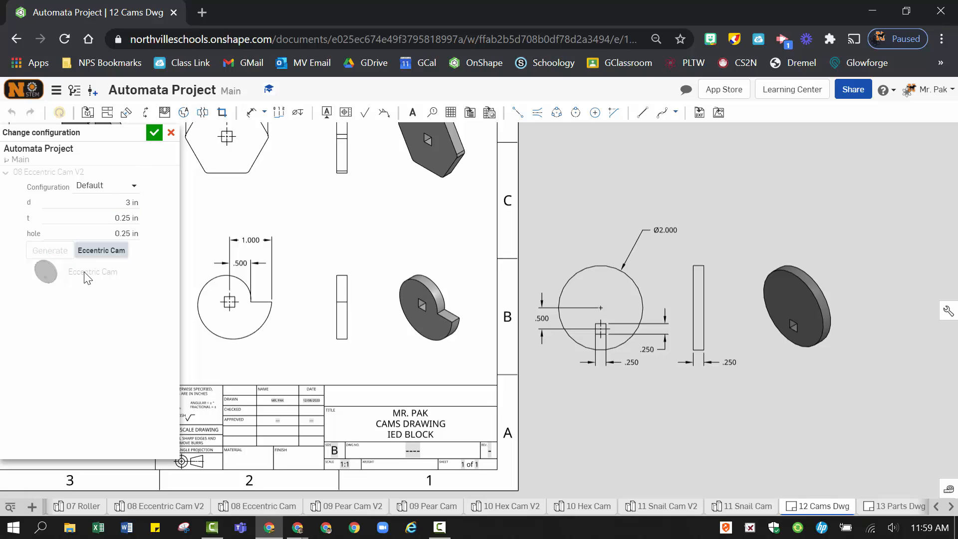
{"action": "left_click", "coordinate": [154, 132]}
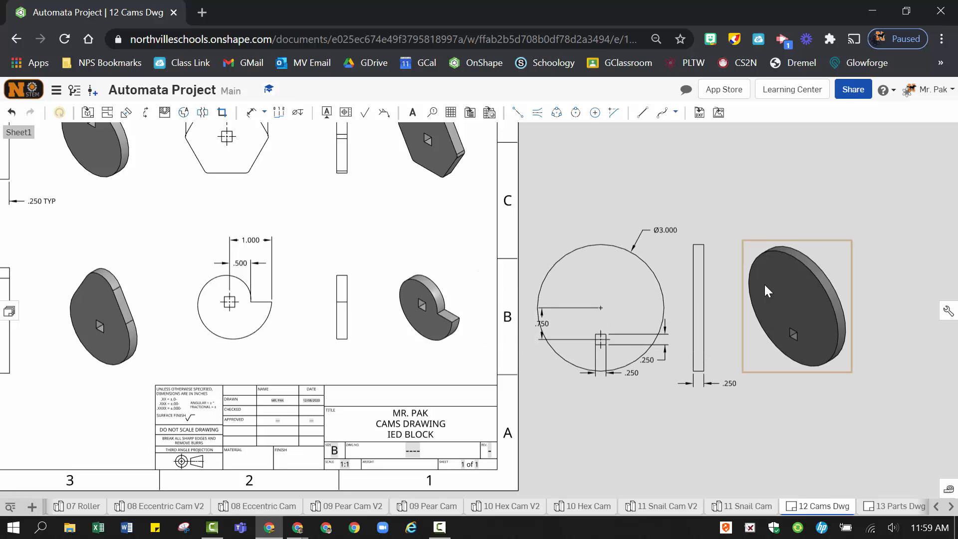
- Move the enlarged cam's side view farther from its front view, toward the isometric view
{"action": "scroll", "coordinate": [717, 301], "scroll_direction": "down", "scroll_amount": 2}
{"action": "scroll", "coordinate": [717, 302], "scroll_direction": "up", "scroll_amount": 1}
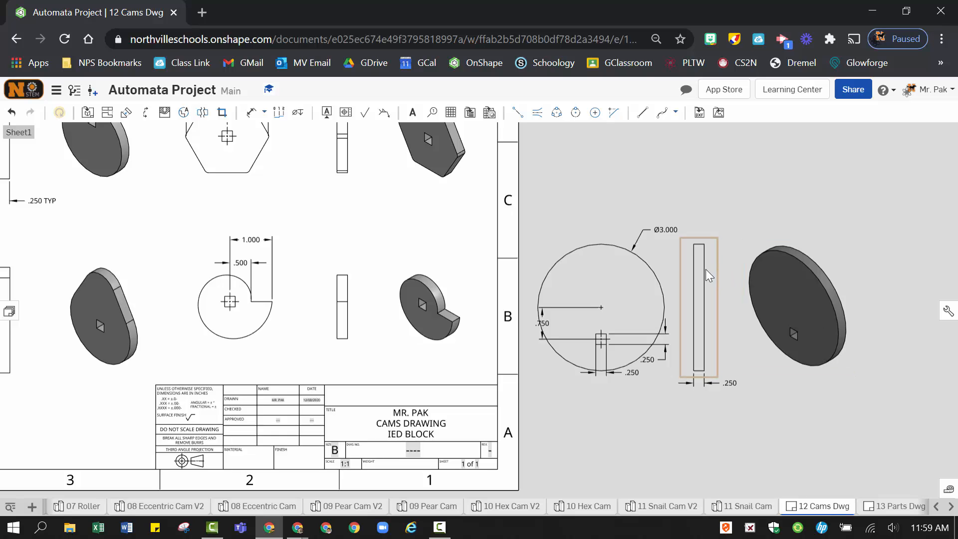
{"action": "left_click_drag", "start_coordinate": [706, 269], "coordinate": [726, 272]}
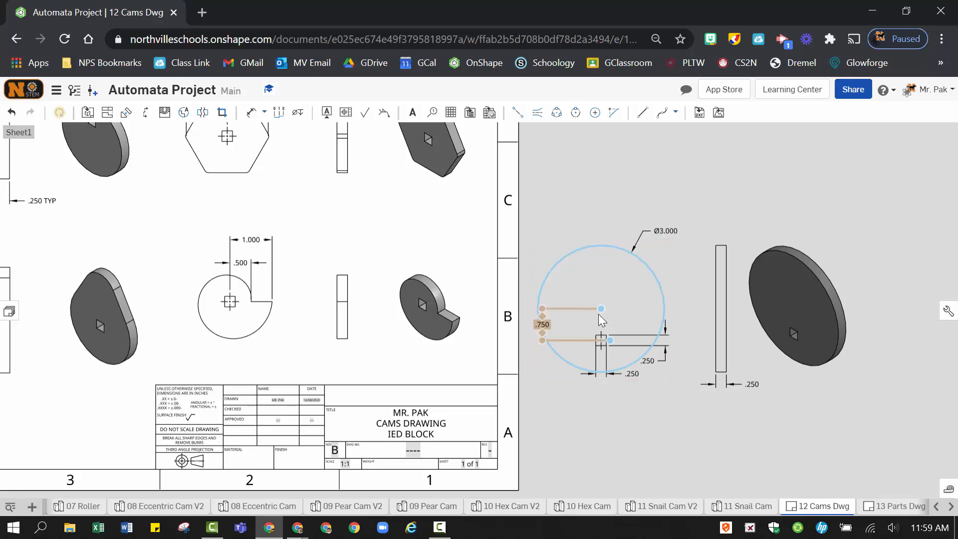
{"action": "scroll", "coordinate": [598, 319], "scroll_direction": "down", "scroll_amount": 2}
{"action": "scroll", "coordinate": [603, 342], "scroll_direction": "up", "scroll_amount": 6}
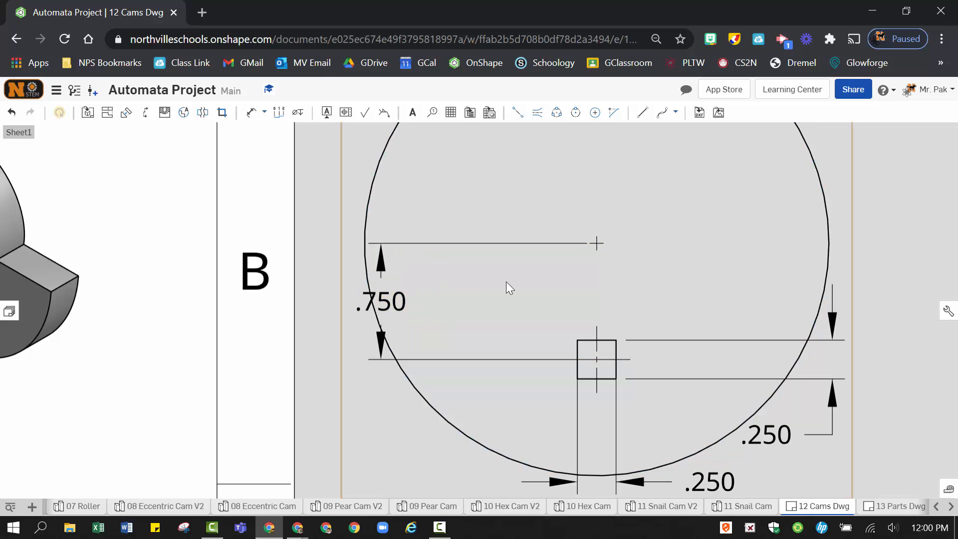
{"action": "scroll", "coordinate": [506, 284], "scroll_direction": "down", "scroll_amount": 4}
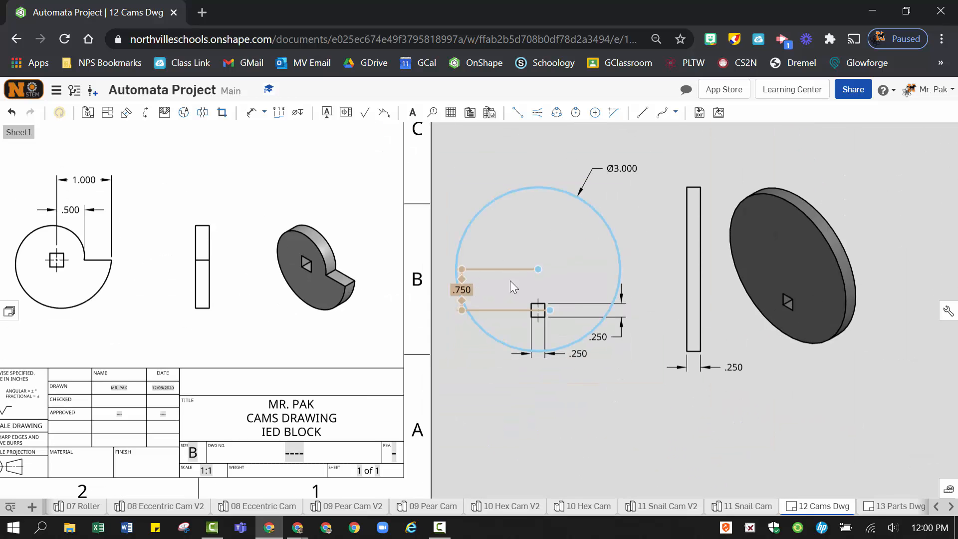
{"action": "scroll", "coordinate": [595, 276], "scroll_direction": "down", "scroll_amount": 4}
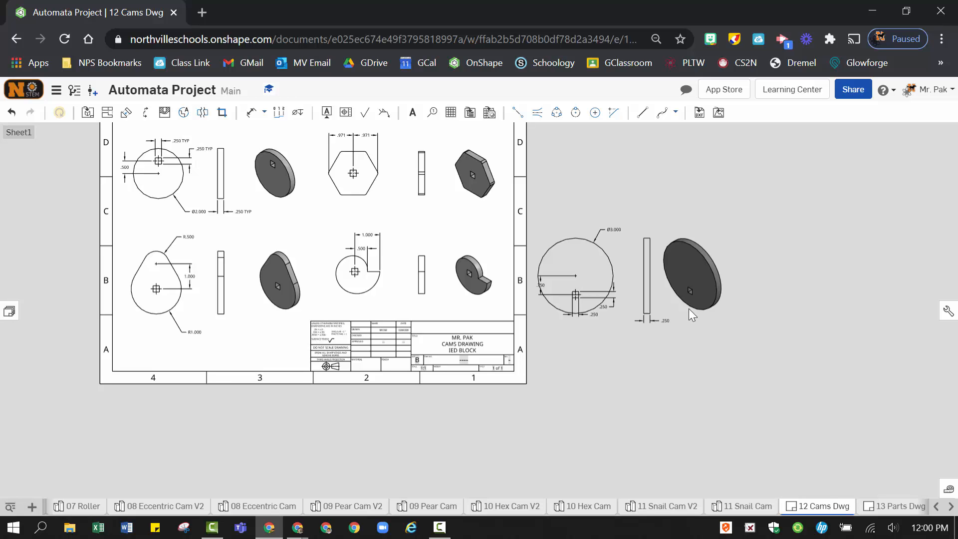
{"action": "scroll", "coordinate": [580, 306], "scroll_direction": "up", "scroll_amount": 5}
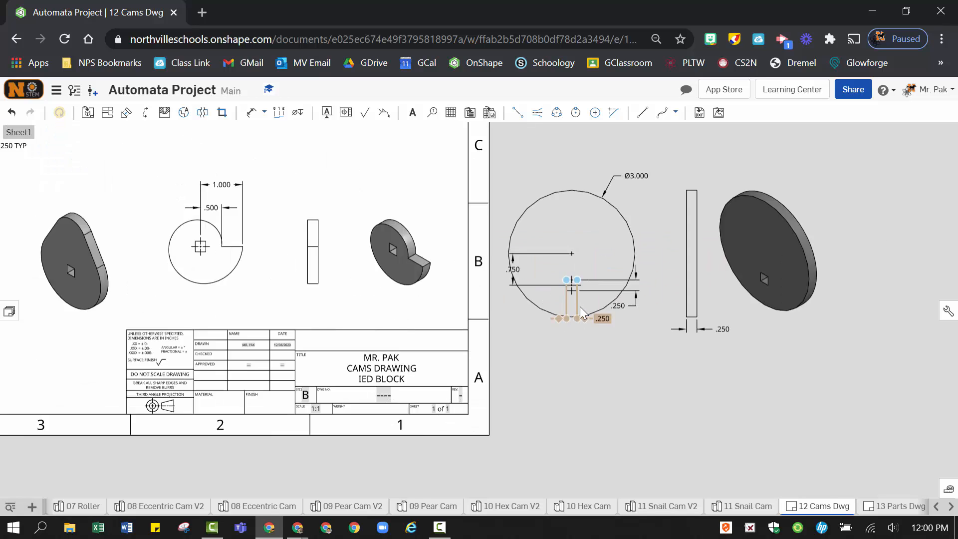